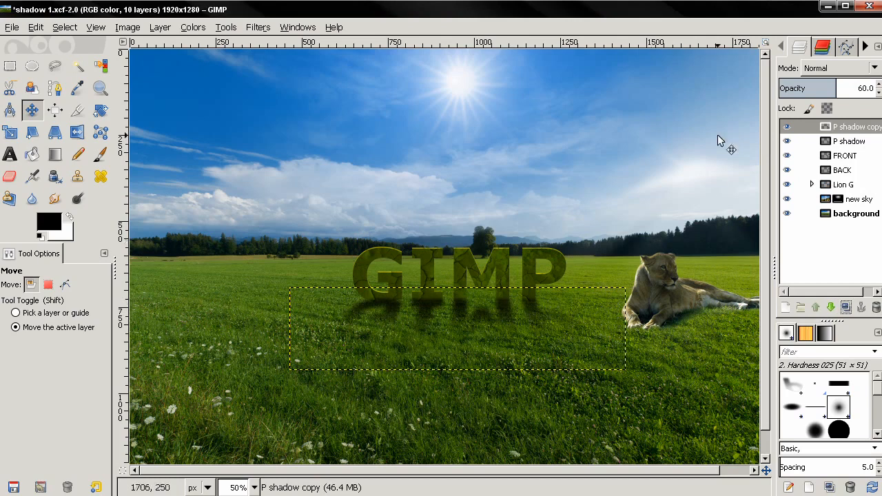
Move the P shadow copy layer down the stack so it sits directly below the BACK layer
left_click_drag(837, 127, 847, 141)
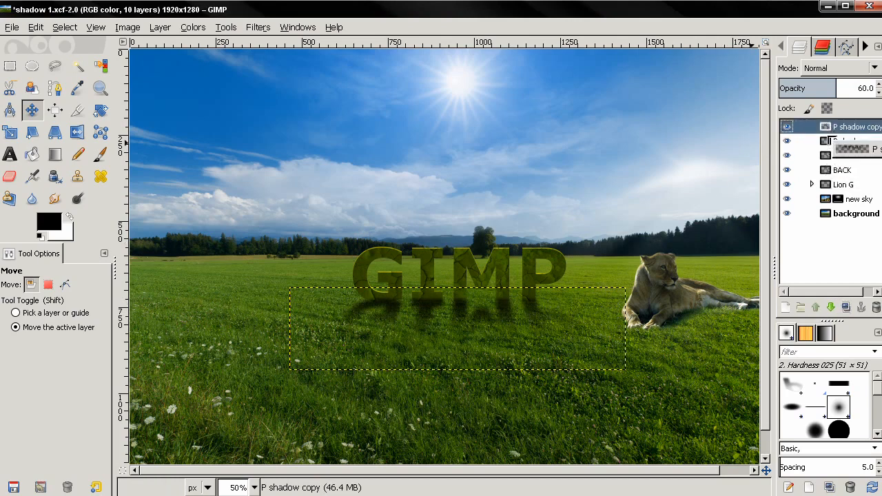
left_click(831, 307)
left_click(831, 307)
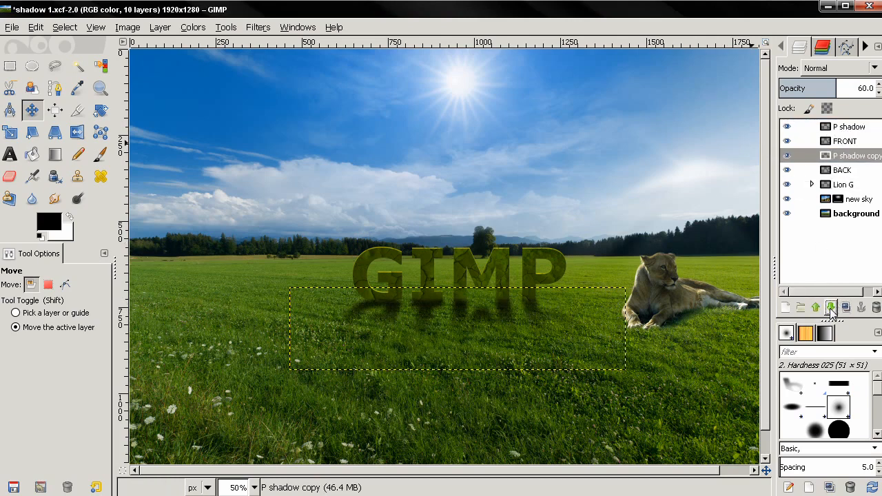
left_click(831, 307)
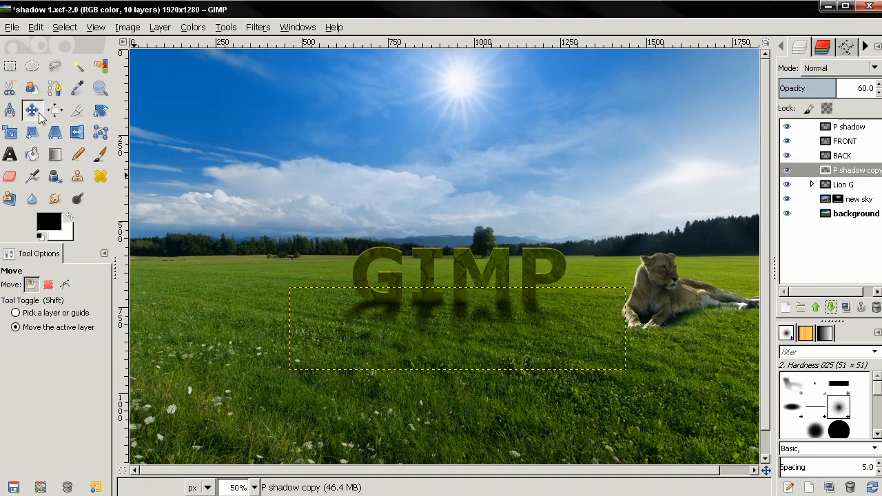
Fade the lower part of the shadow on the P shadow copy layer with the Eraser at opacity 20 and size 74
left_click(12, 180)
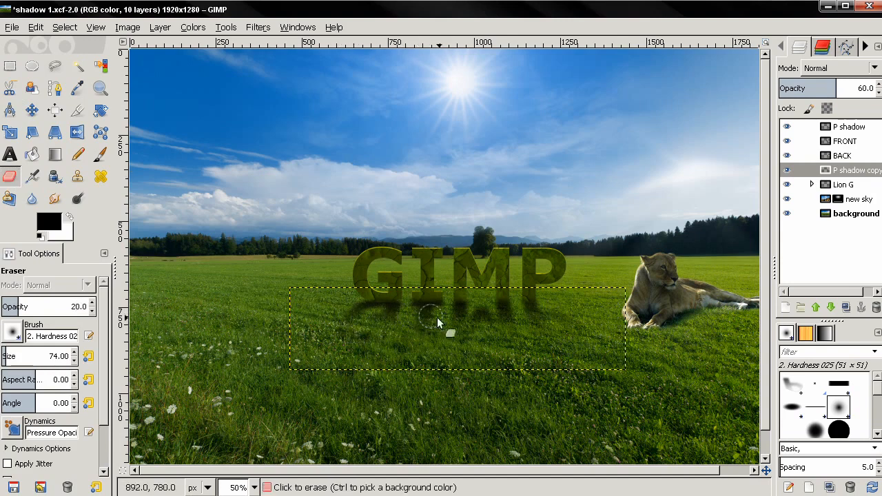
left_click_drag(550, 314, 336, 313)
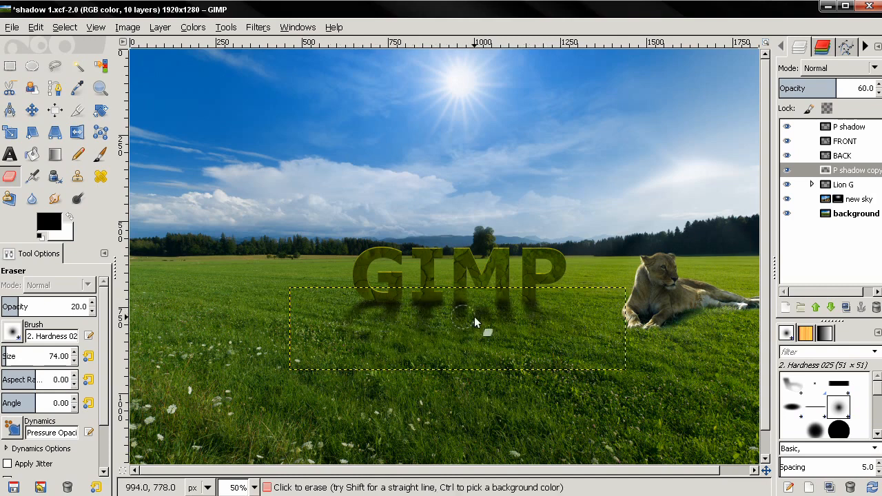
mouse_move(577, 315)
left_mouse_down()
mouse_move(406, 318)
mouse_move(333, 304)
left_mouse_up()
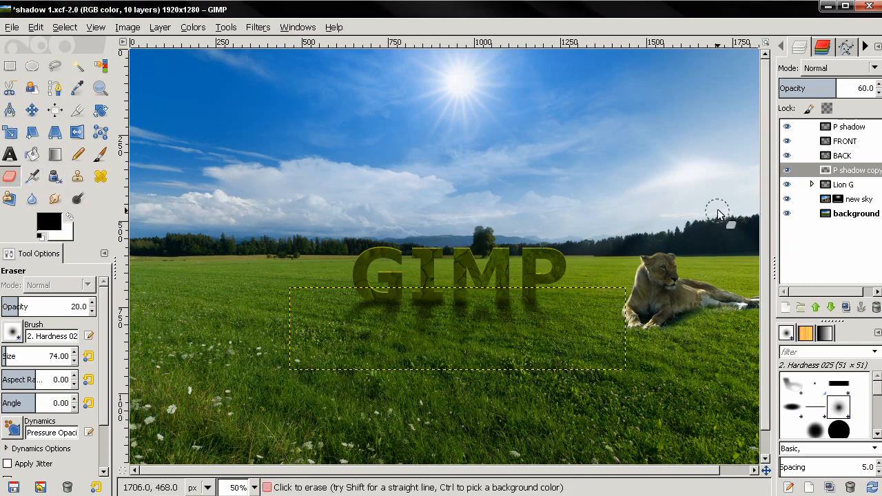
Nudge the P shadow copy layer slightly up and left beneath the letters and check the result with the background layer active
left_click(32, 110)
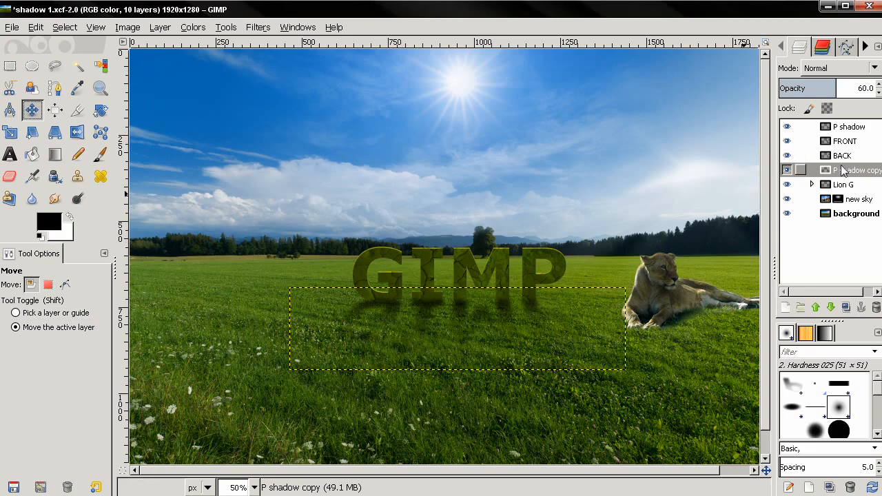
left_click_drag(456, 324, 456, 321)
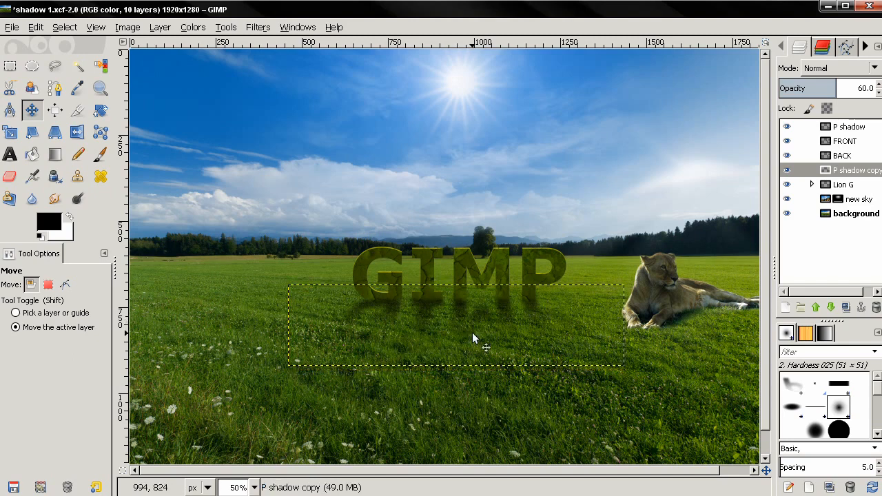
left_click(854, 215)
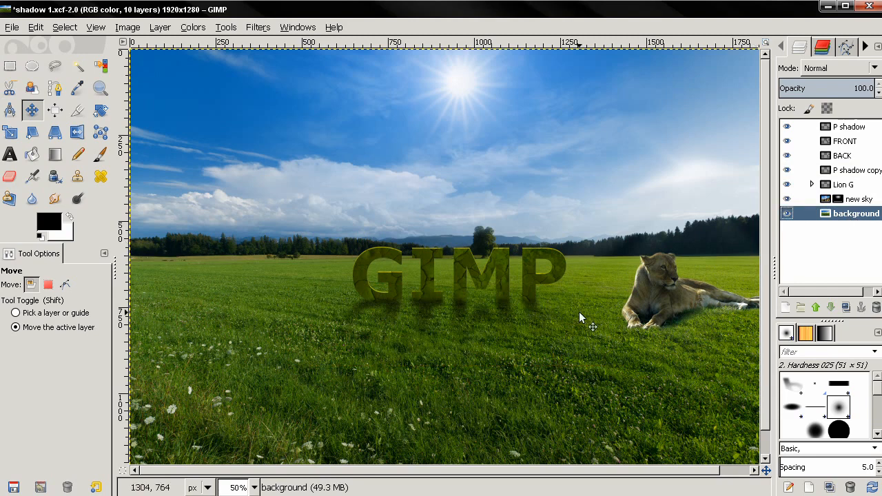
key("minus")
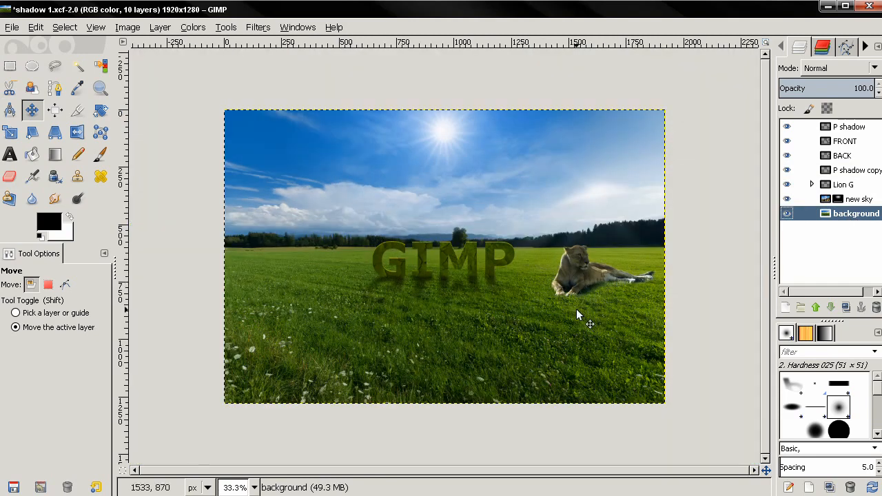
key("plus")
left_click_drag(518, 294, 563, 295)
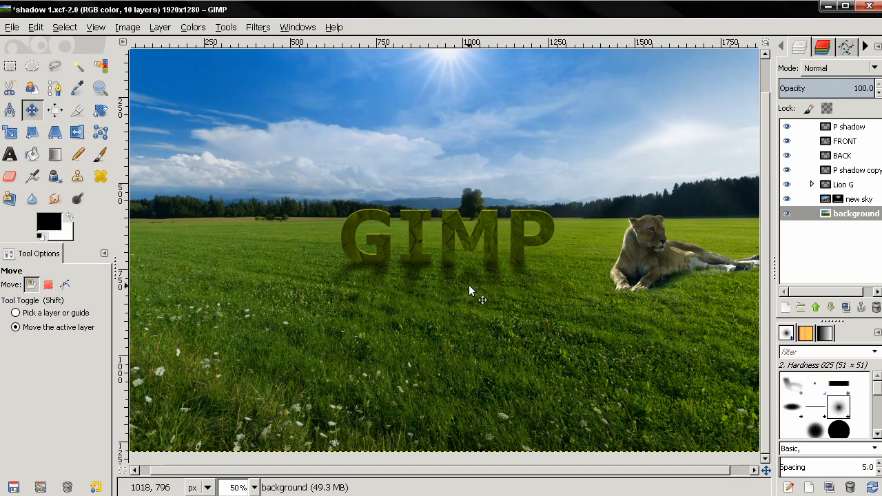
Erase along the bottom edges of the GIMP letters on the FRONT layer using the Eraser at opacity 80 and size 20
left_click(848, 141)
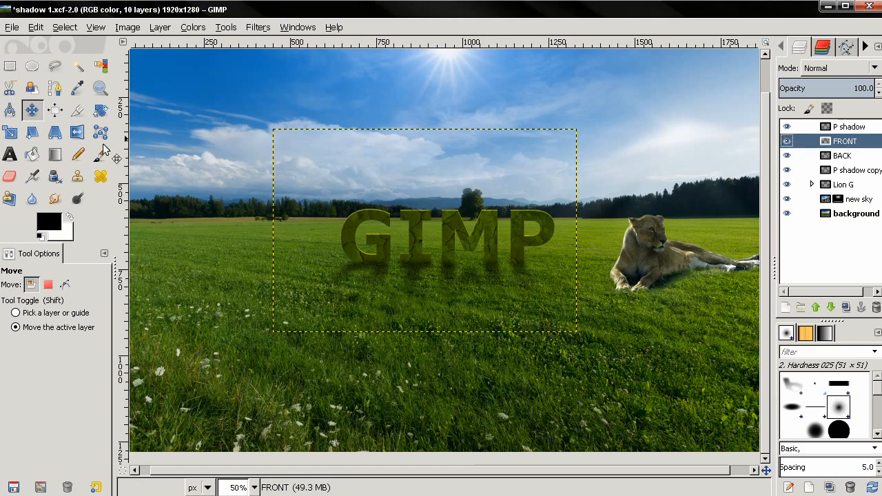
left_click(10, 176)
left_click(77, 307)
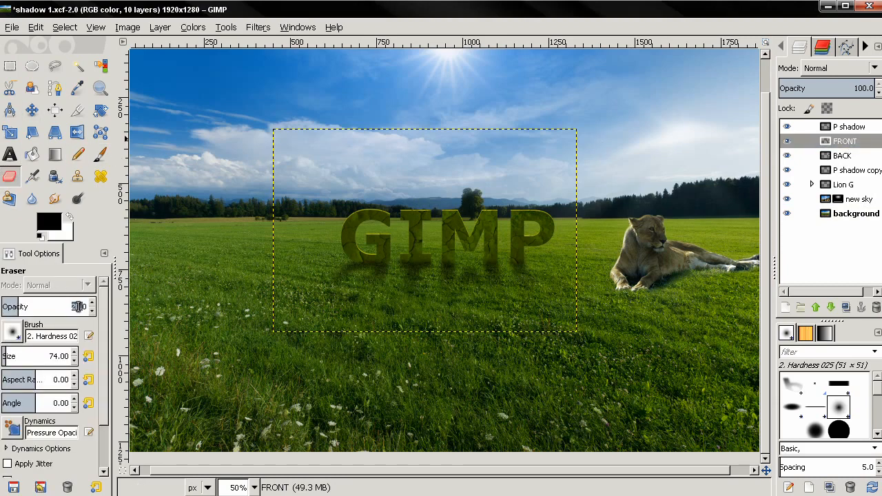
type("80")
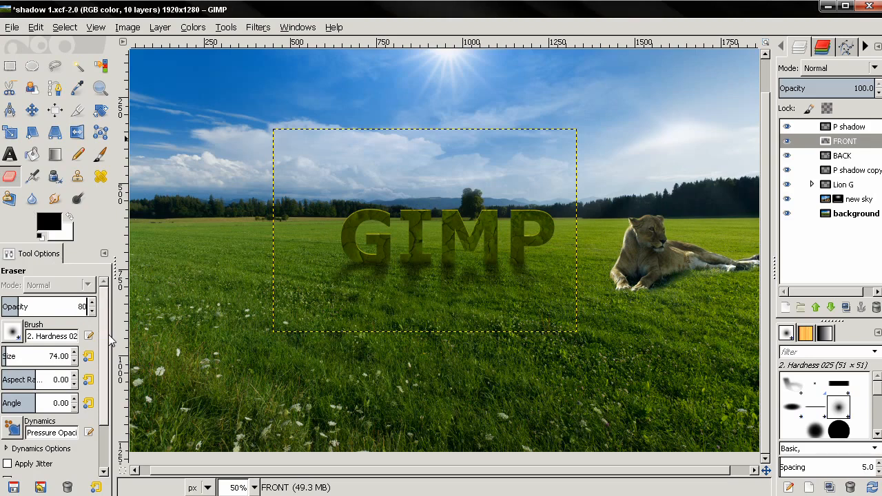
key("Return")
left_click(62, 355)
type("20")
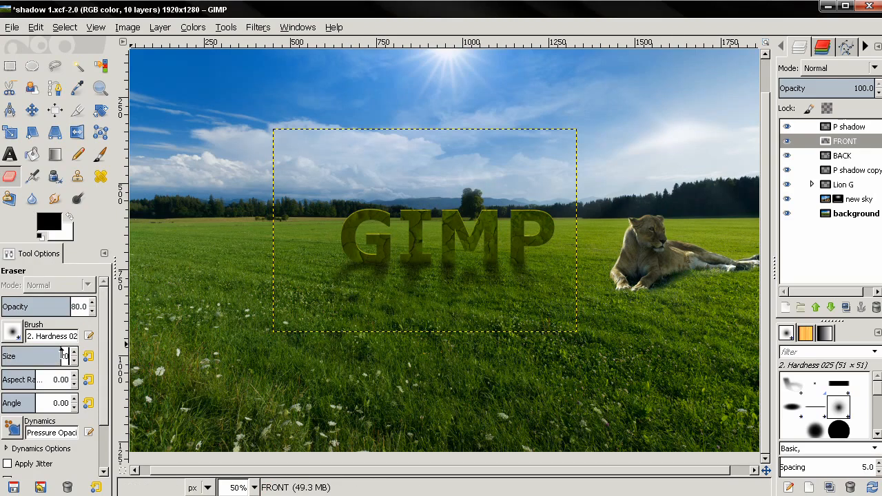
key("Return")
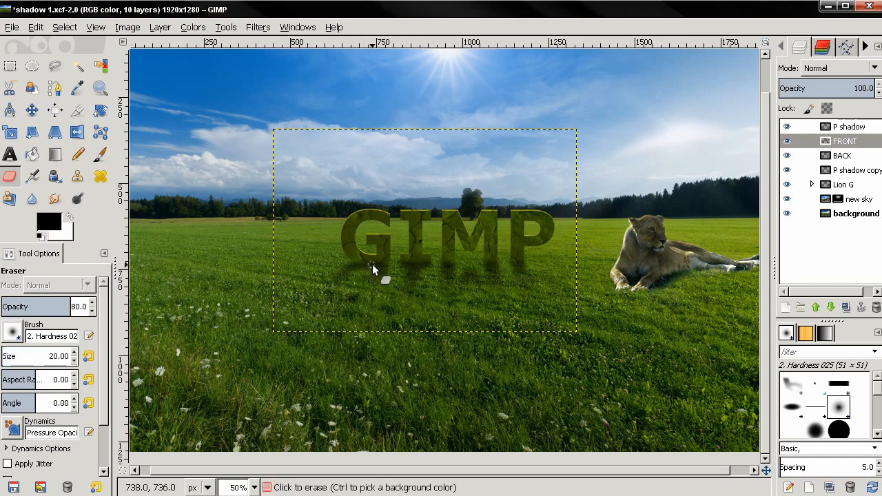
left_click(383, 264)
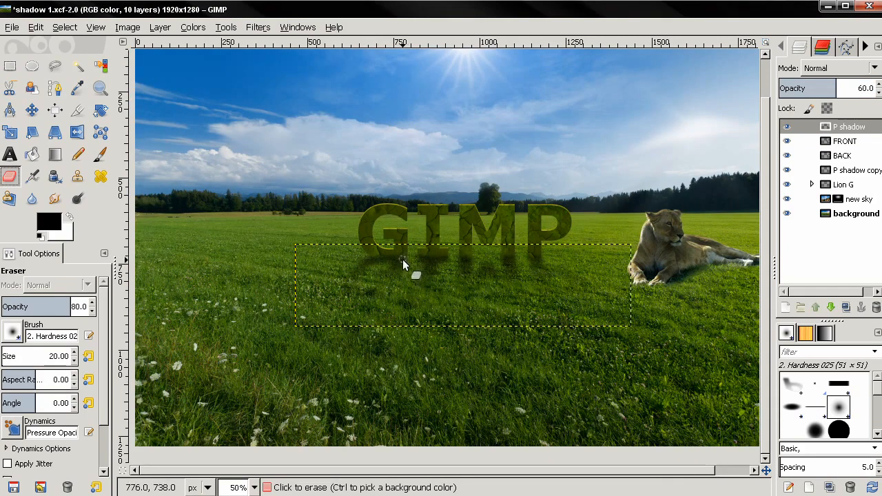
Paint black shading at the base of the letters on the P shadow layer with the Paintbrush at opacity 20 and size 20
left_click(100, 153)
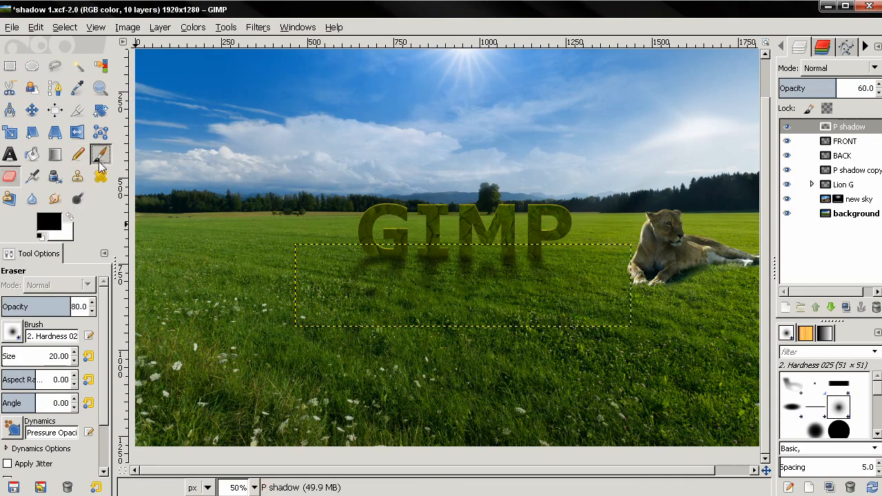
left_click(405, 266)
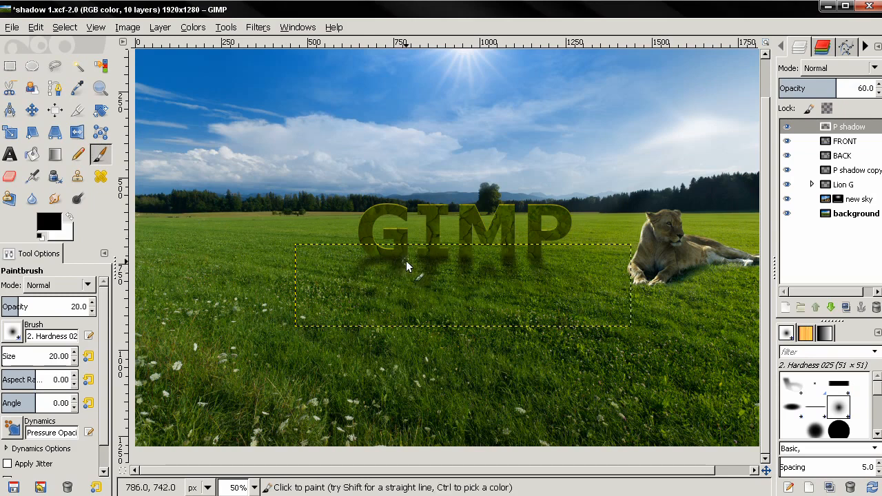
left_click(848, 127)
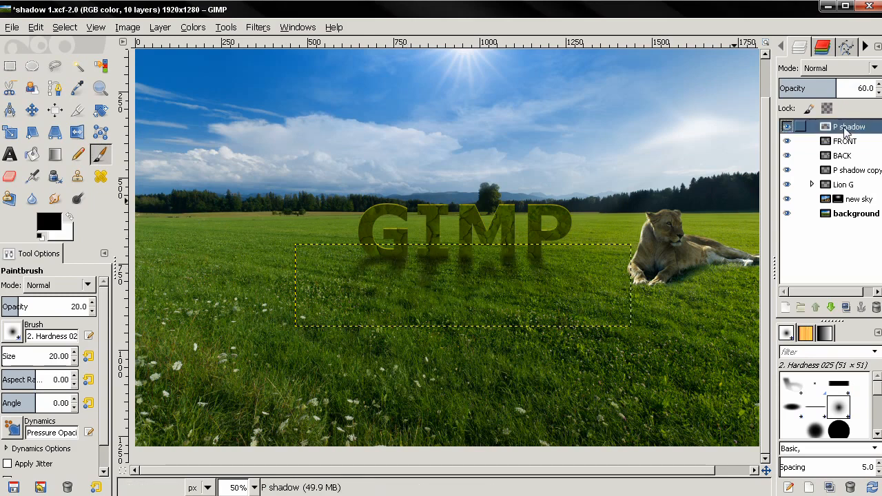
left_click(406, 261)
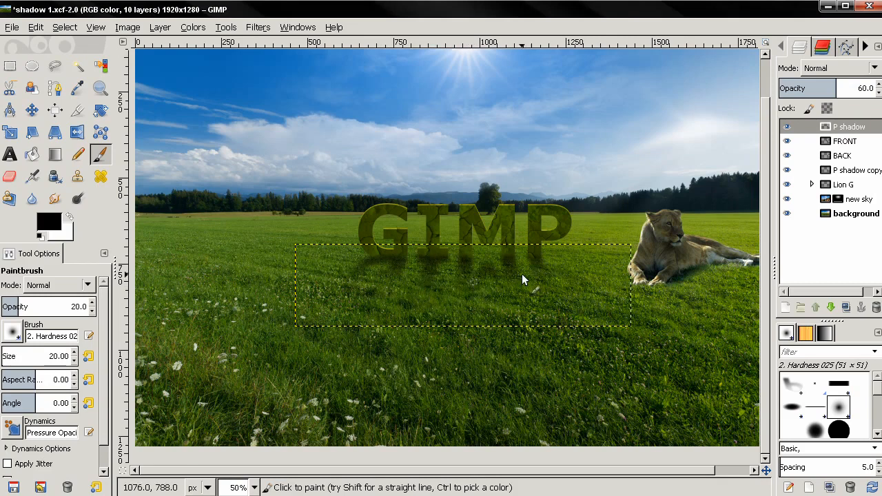
left_click(847, 213)
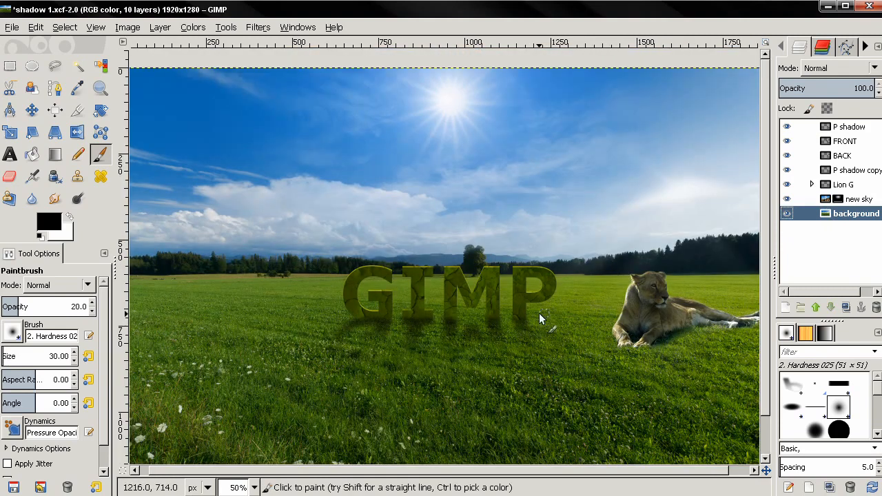
Darken the shadow under the letters on the P shadow layer with the Paintbrush at size 30 and opacity 20
left_click(58, 356)
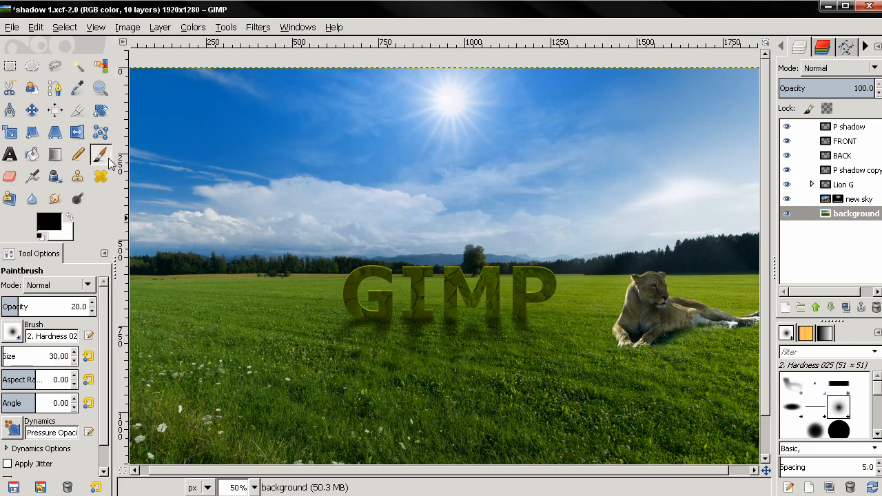
left_click(861, 130)
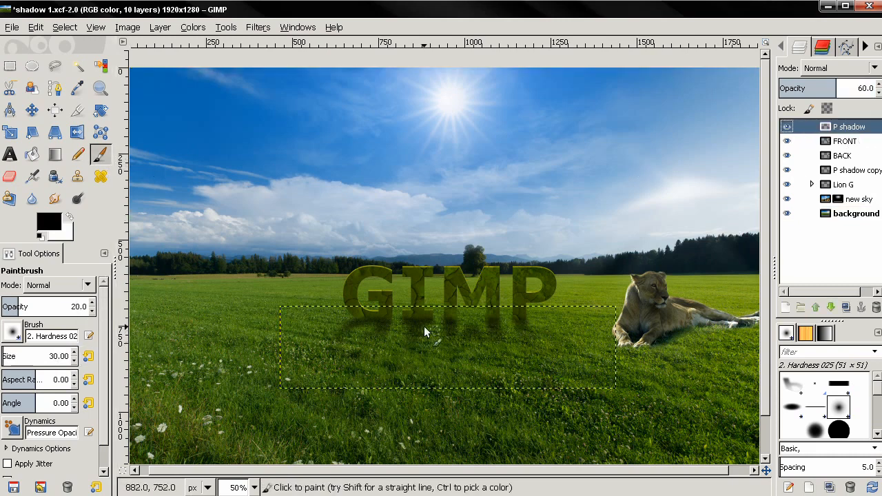
left_click(364, 317)
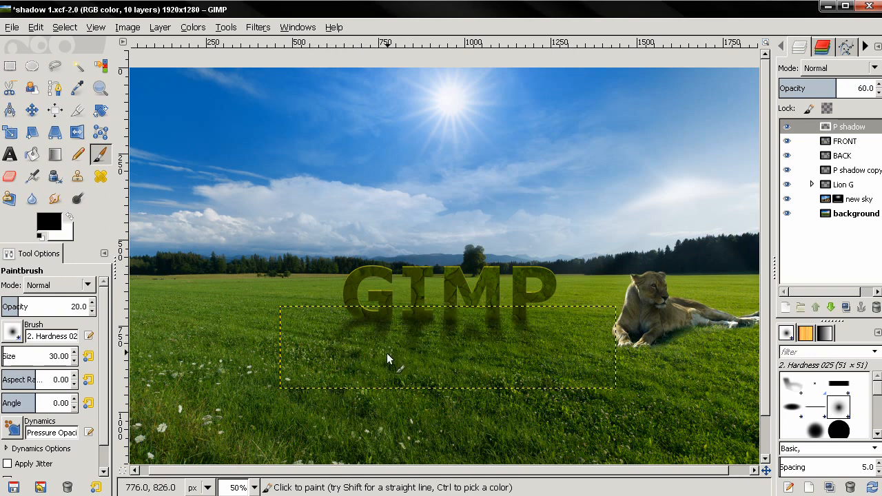
left_click(854, 213)
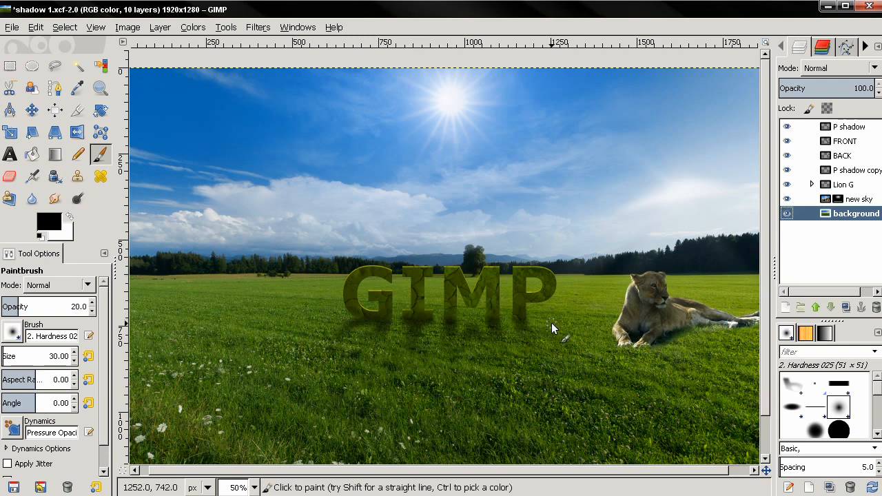
Soften the shadows on the P shadow copy and P shadow layers with the Eraser at size 148 and opacity 10
left_click(847, 170)
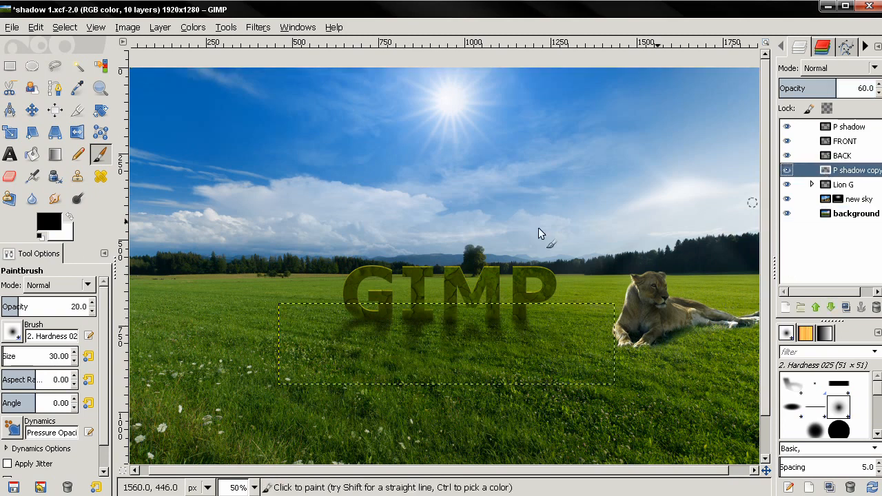
left_click(10, 176)
key("bracketright")
key("bracketright")
key("bracketright")
key("bracketright")
key("bracketright")
key("bracketright")
key("bracketright")
key("bracketright")
key("bracketright")
key("bracketright")
key("bracketright")
key("bracketright")
key("bracketright")
key("bracketright")
key("bracketright")
key("bracketright")
key("bracketright")
key("bracketright")
key("bracketright")
key("bracketright")
key("bracketright")
key("bracketright")
key("bracketright")
key("bracketright")
key("bracketright")
key("bracketright")
key("bracketright")
key("bracketright")
key("bracketright")
key("bracketright")
key("bracketright")
key("bracketright")
key("bracketright")
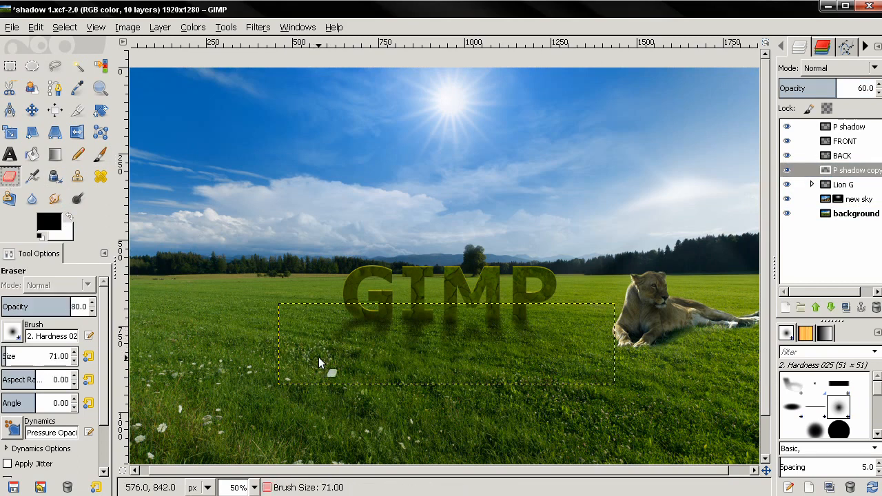
key("bracketright")
key("bracketright")
key("bracketright")
key("bracketright")
key("bracketright")
key("bracketright")
key("bracketright")
key("bracketright")
key("bracketright")
key("bracketright")
key("bracketright")
key("bracketright")
key("bracketright")
key("bracketright")
key("bracketright")
key("bracketright")
key("bracketright")
key("bracketright")
key("bracketright")
key("bracketright")
double_click(79, 307)
key("BackSpace")
type("10")
key("Return")
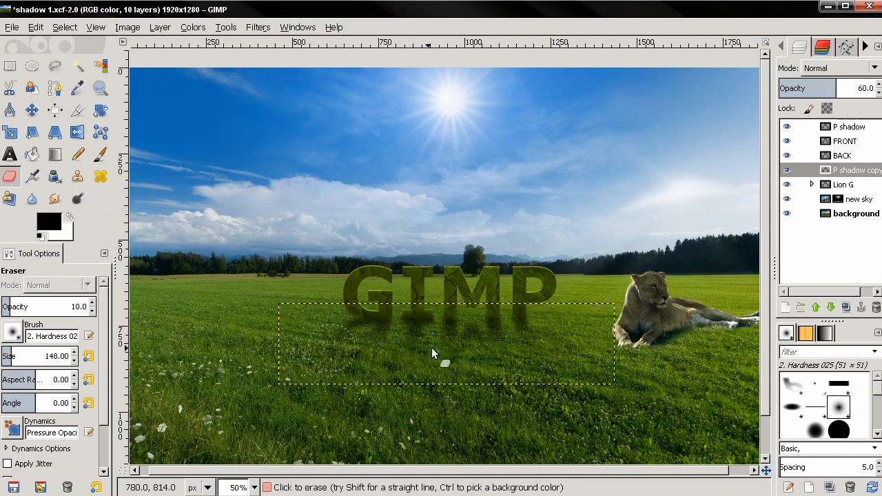
left_click(849, 127)
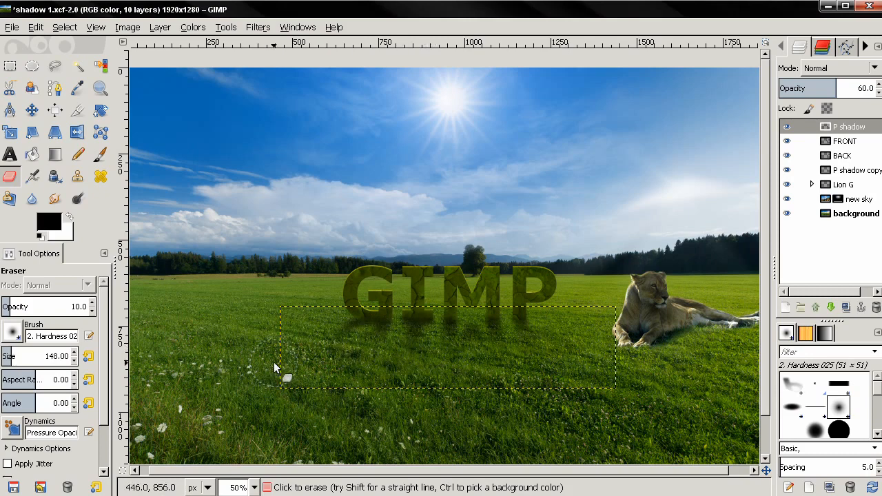
left_click(841, 213)
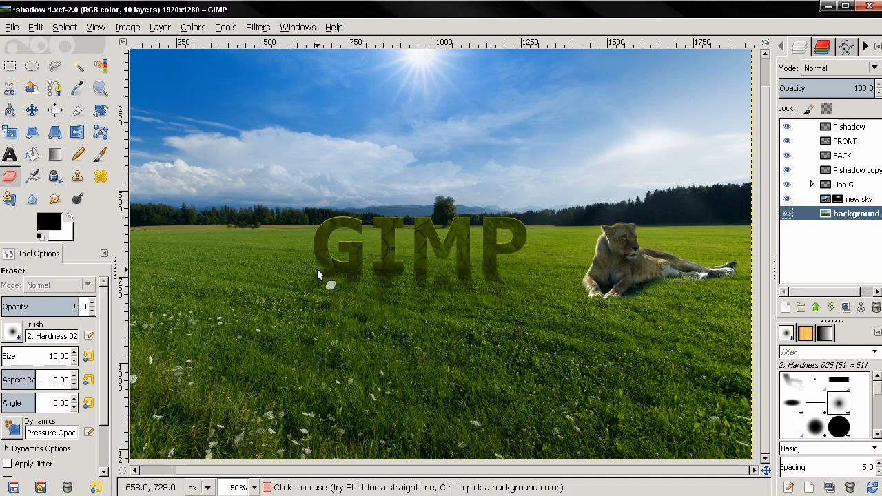
Set the P shadow layer's opacity to 55 and check the shadow against the whole image
left_click(854, 126)
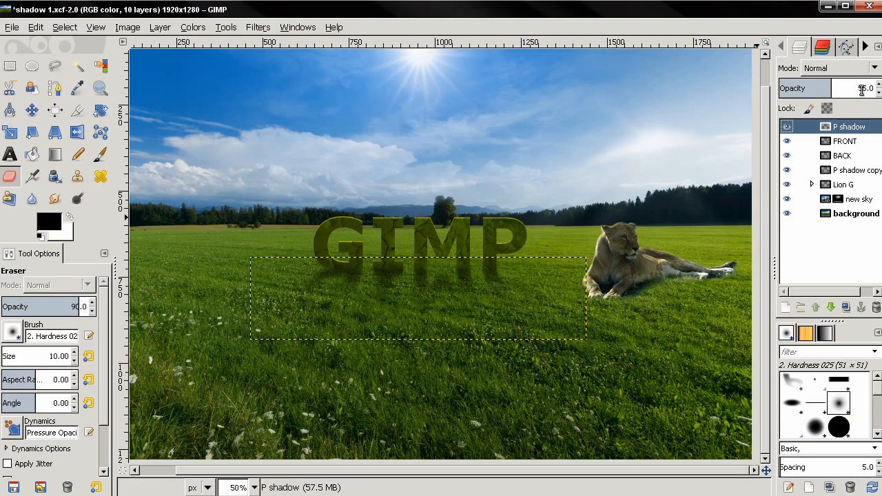
left_click(855, 213)
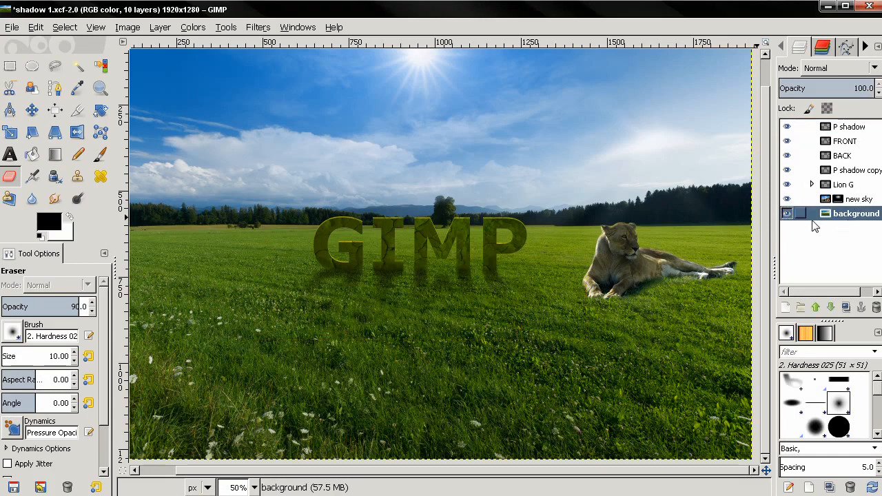
scroll(552, 265, "down", 1)
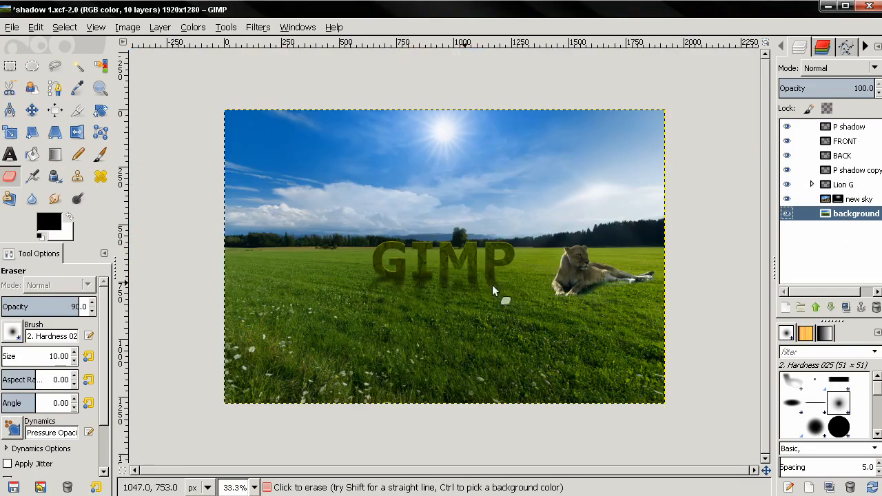
scroll(498, 282, "up", 1)
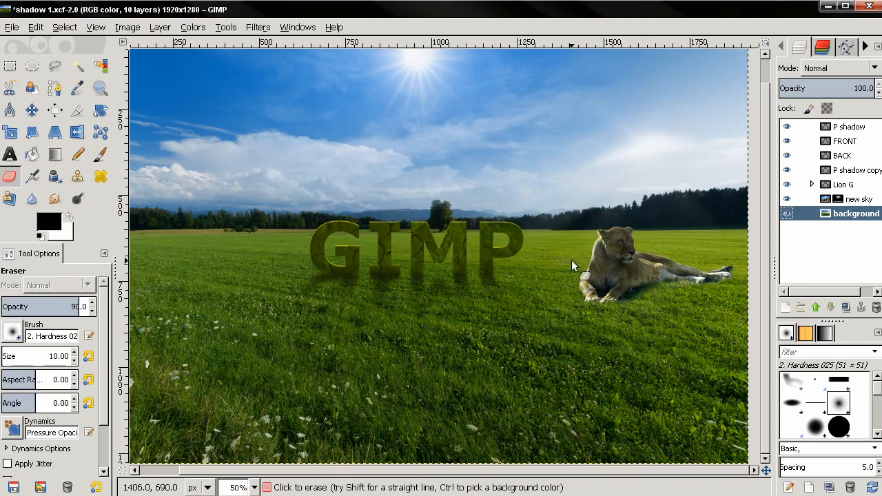
Set the P shadow layer's opacity to 50 and review the whole composite with the background layer active
left_click(853, 127)
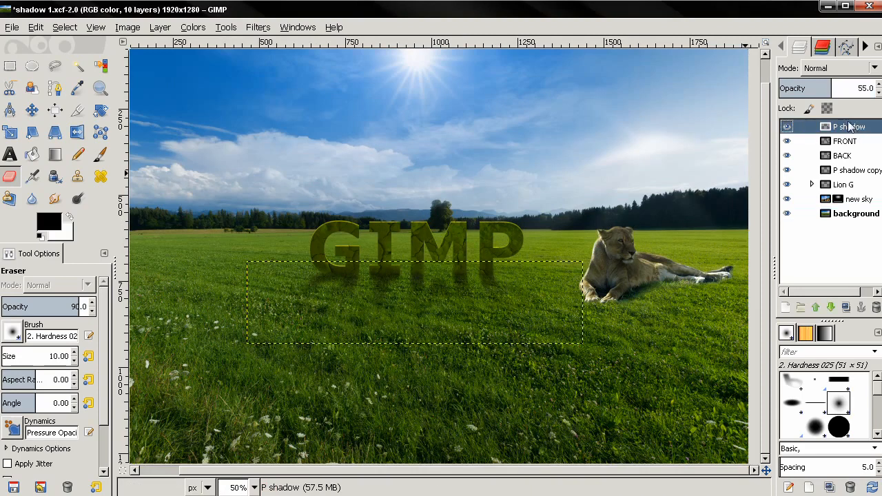
left_click(866, 87)
type("50")
key("Return")
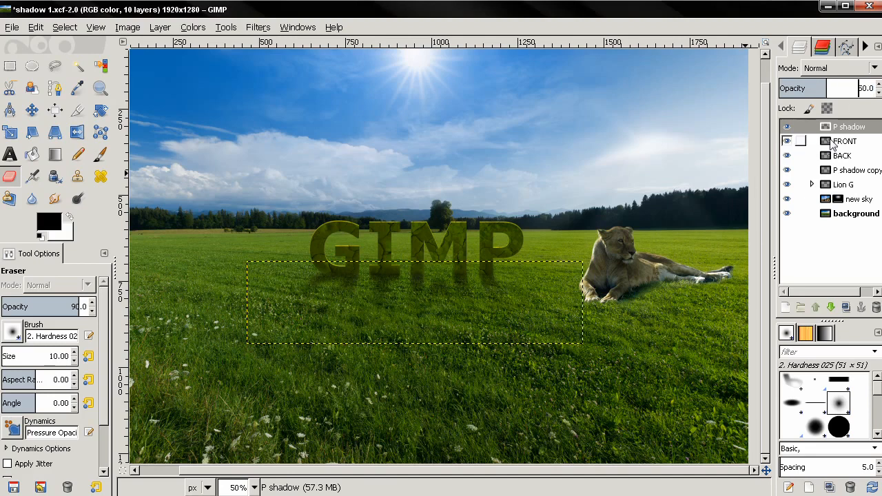
left_click(843, 214)
key("minus")
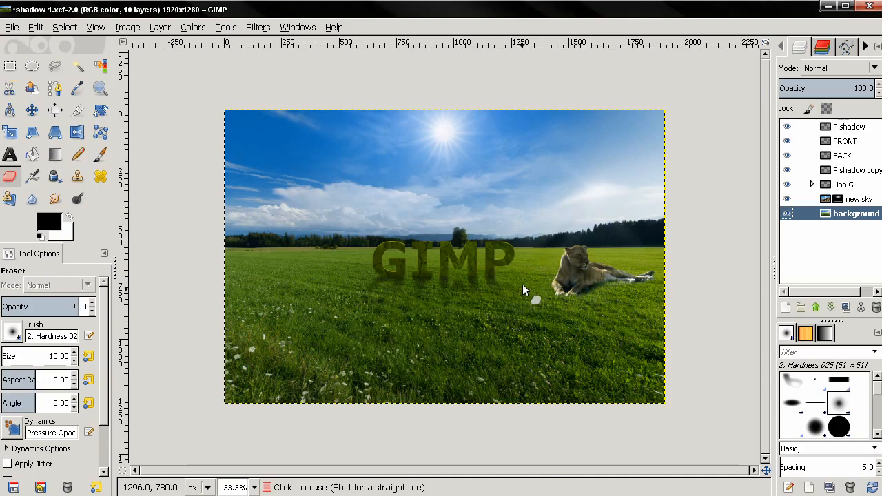
scroll(523, 285, "up", 1)
left_click_drag(496, 277, 502, 278)
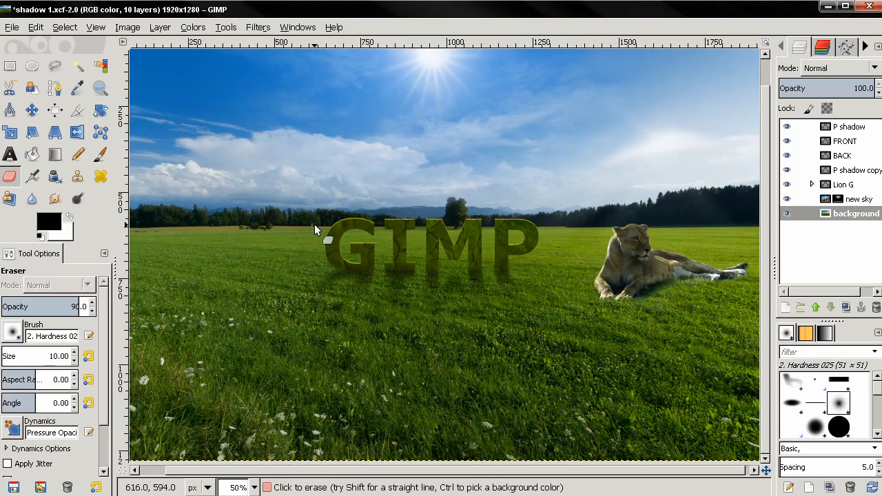